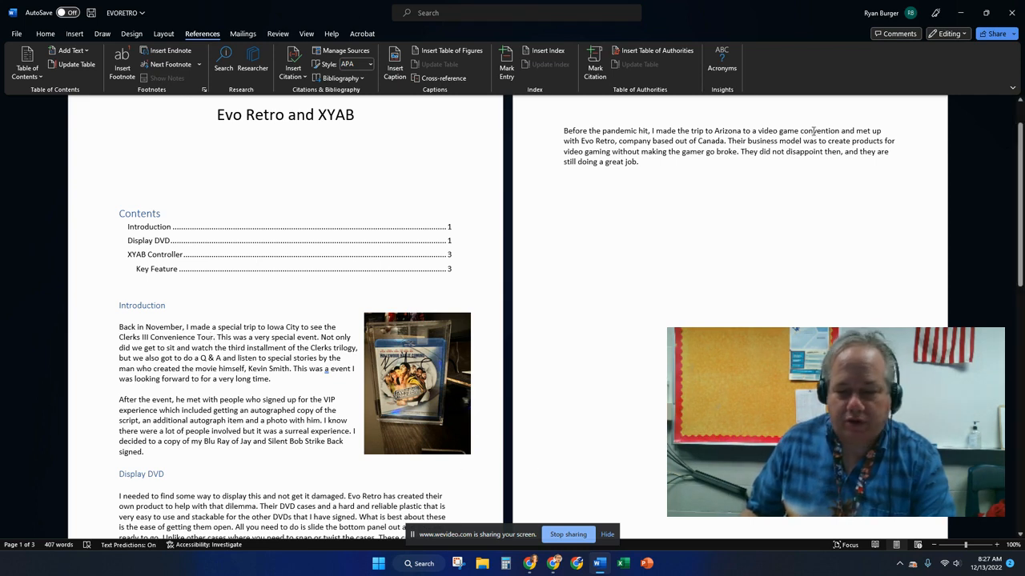
- Shrink the document window, bring up the browser window beside it and show the Clerks III IMDb page
click(986, 12)
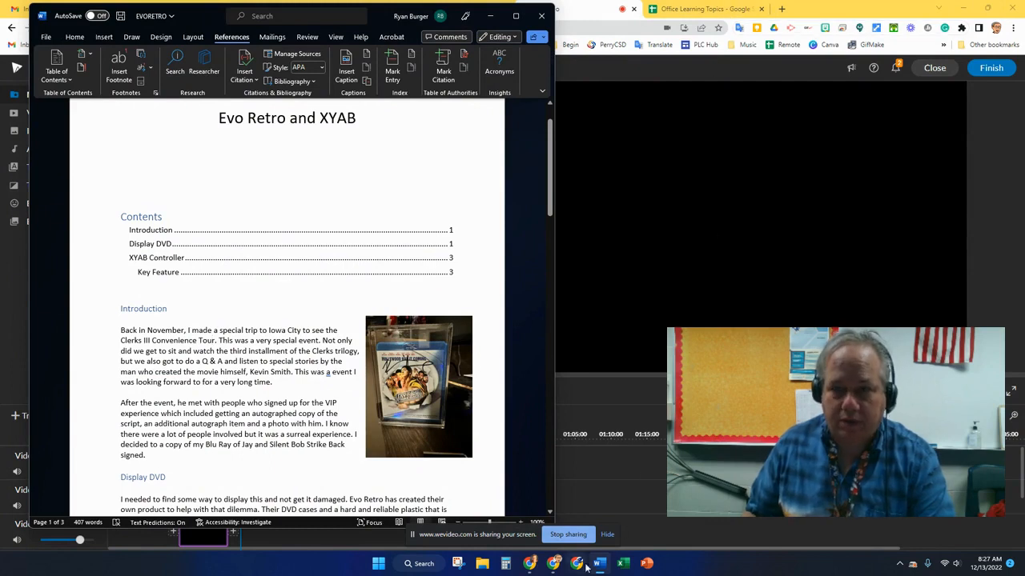
mouse_move(552, 567)
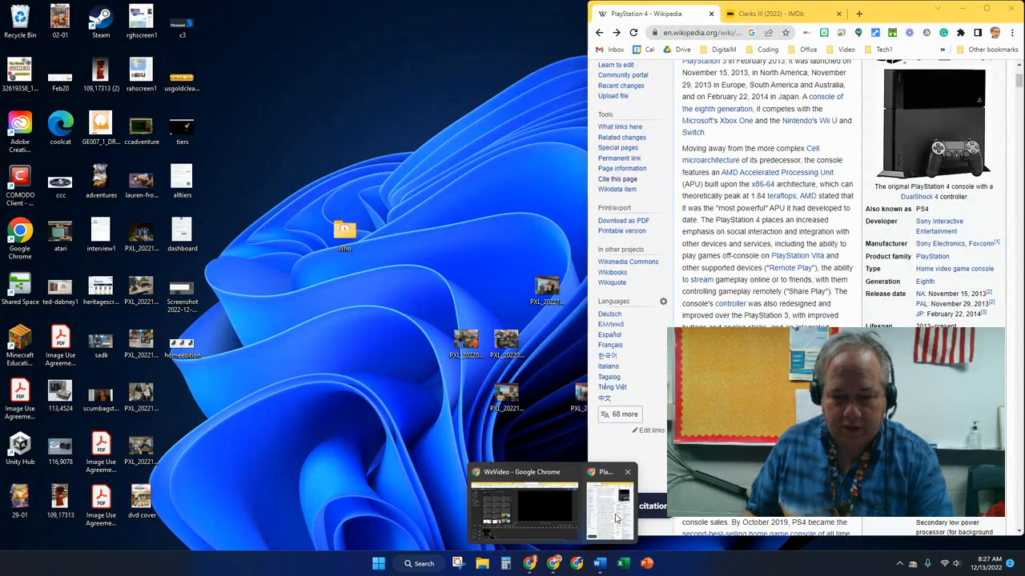
click(615, 519)
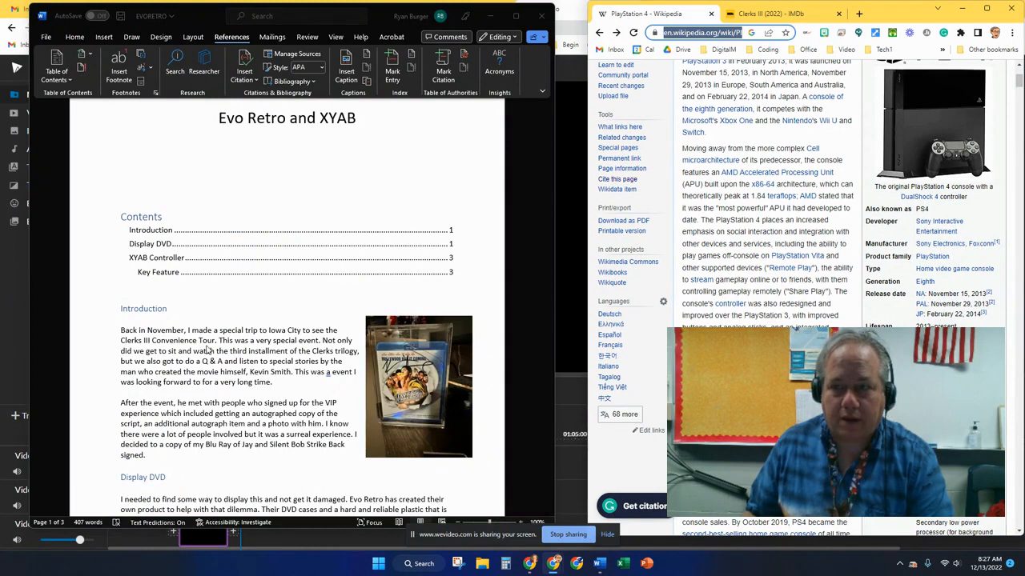
click(214, 342)
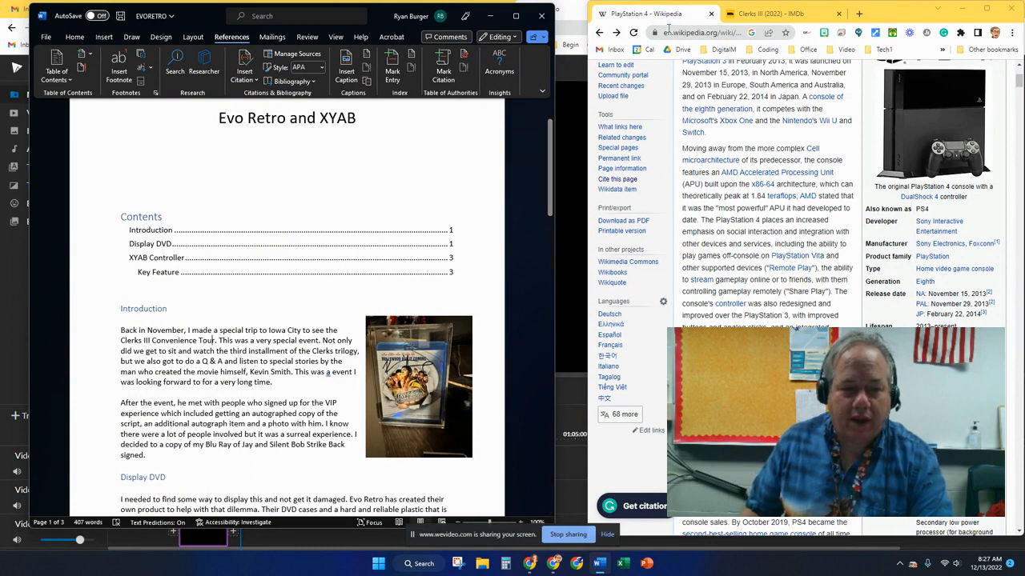
click(756, 16)
- Select "Clerks III Convenience Tour" in the Introduction and start adding a new citation source for it
click(207, 341)
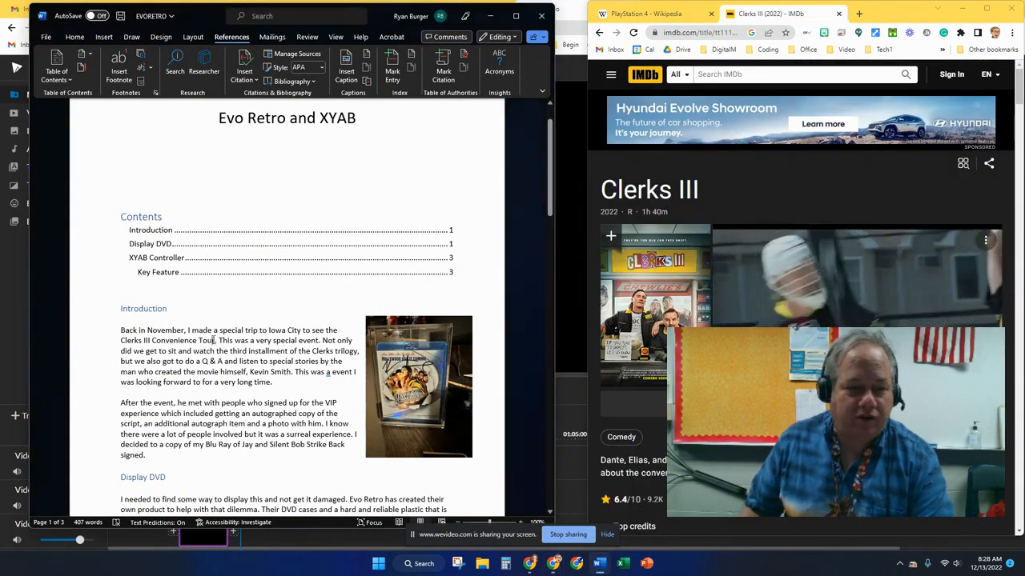
drag(208, 341, 121, 341)
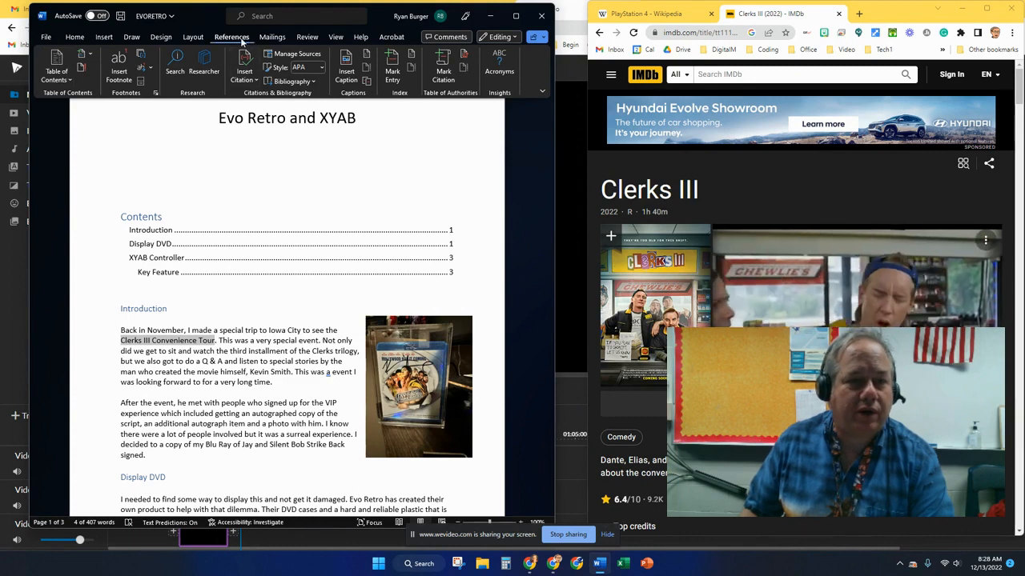
click(244, 70)
click(255, 97)
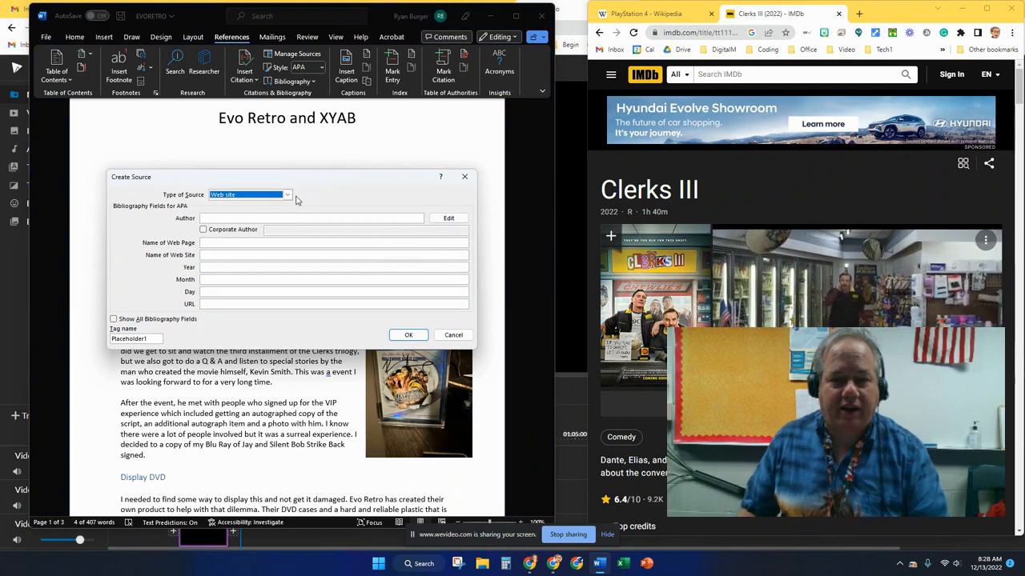
- Copy the Clerks III IMDb page address into the source's URL and set the corporate author to IMDB
click(723, 32)
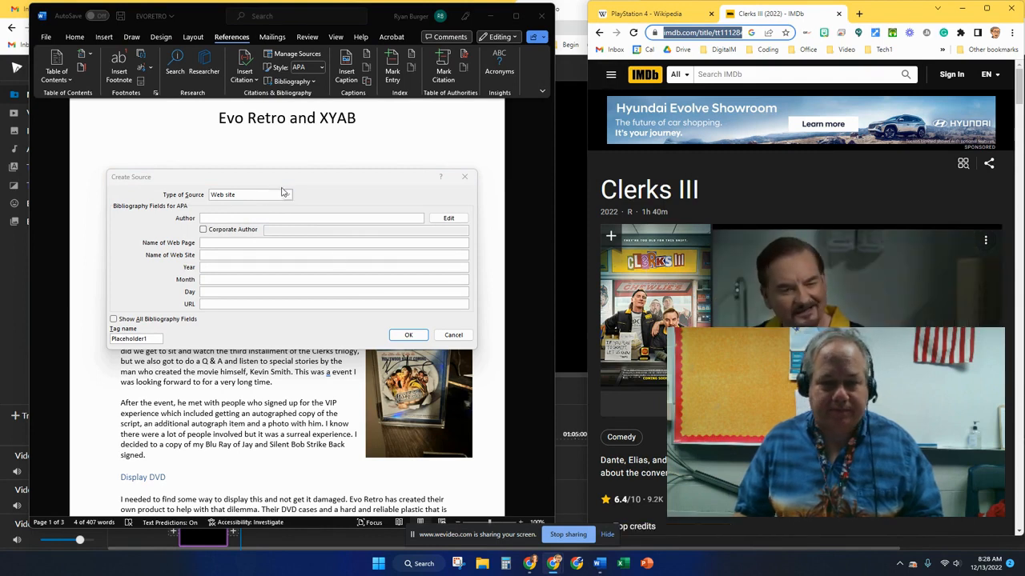
click(219, 305)
text(https://www.imdb.com/title/tt11128440/)
click(237, 219)
click(203, 229)
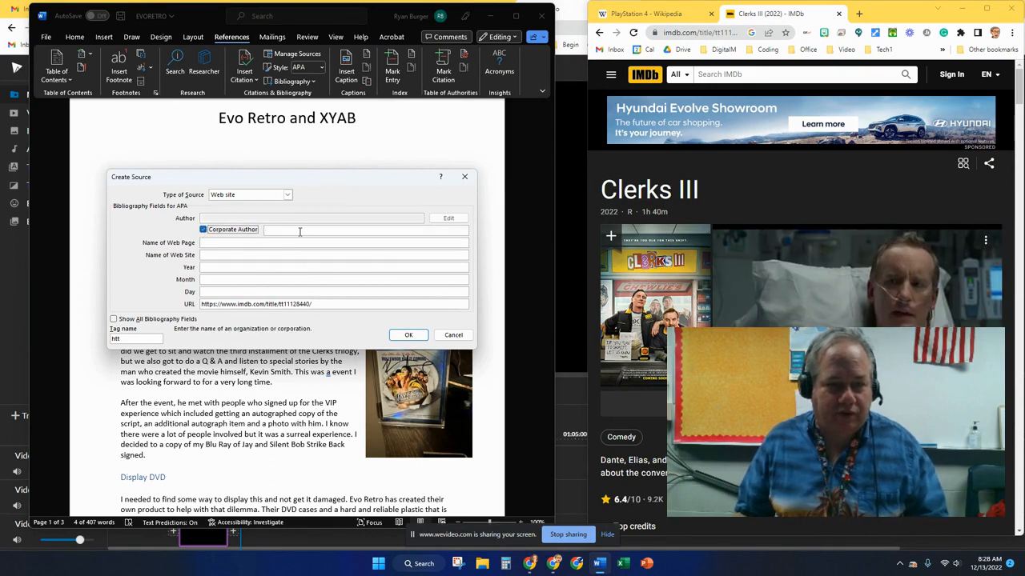
click(300, 231)
text(IMDB)
- Enter Clerks III as the source's web page name and Internet Movie Data Base as its web site name
key(Tab)
text(Cle)
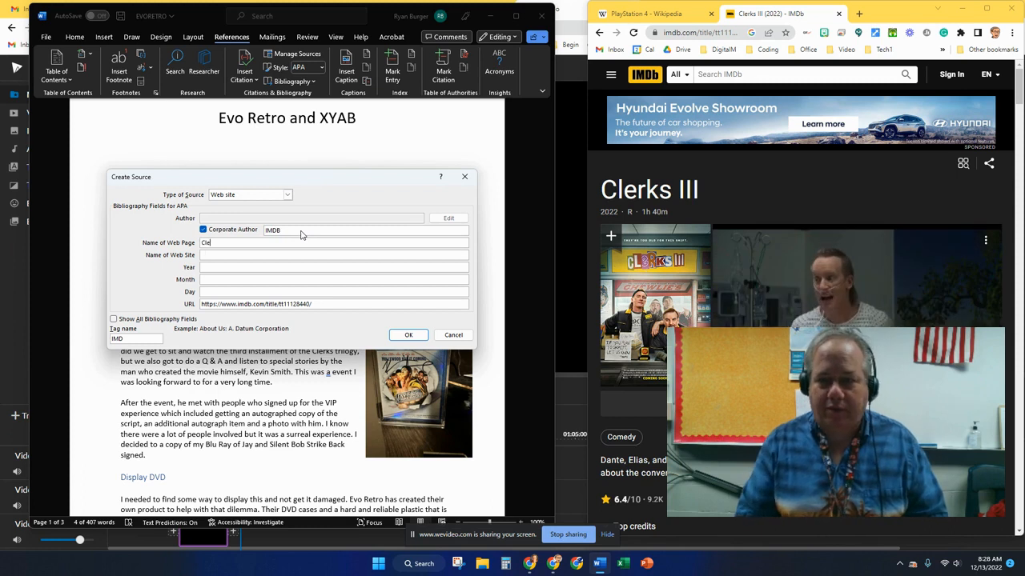
text(rks III)
key(Tab)
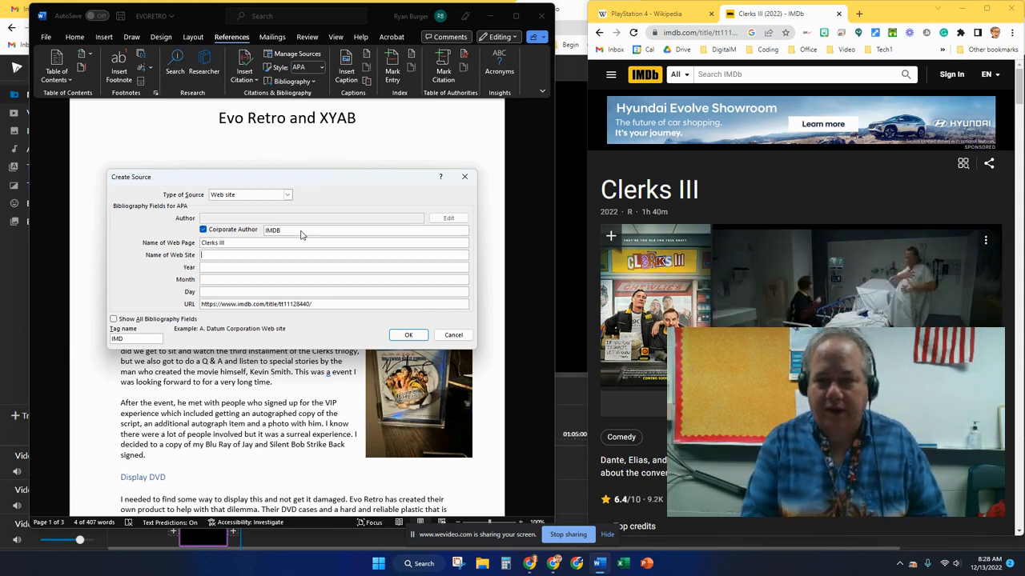
text(Internet M)
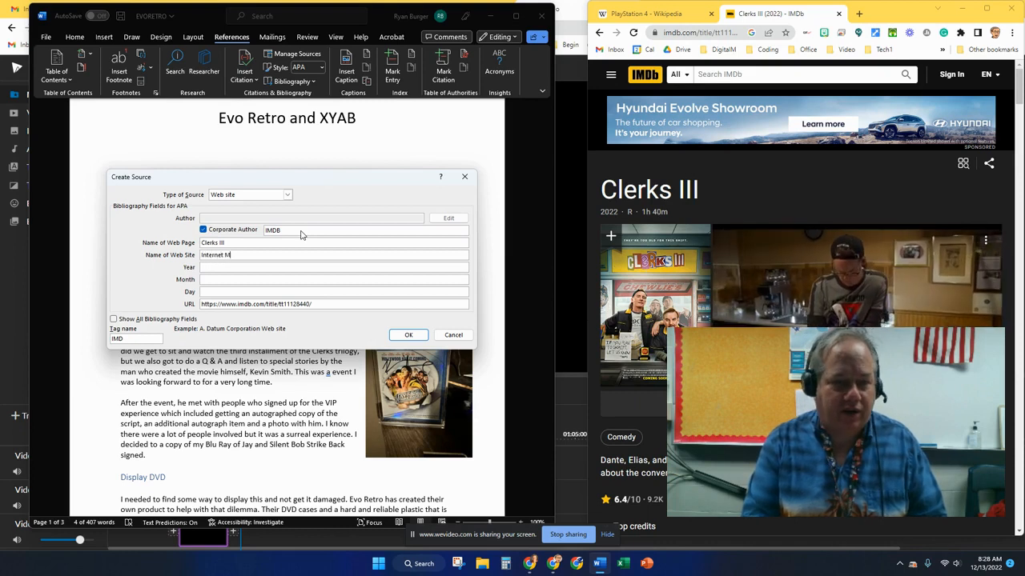
text(ovie Data Base)
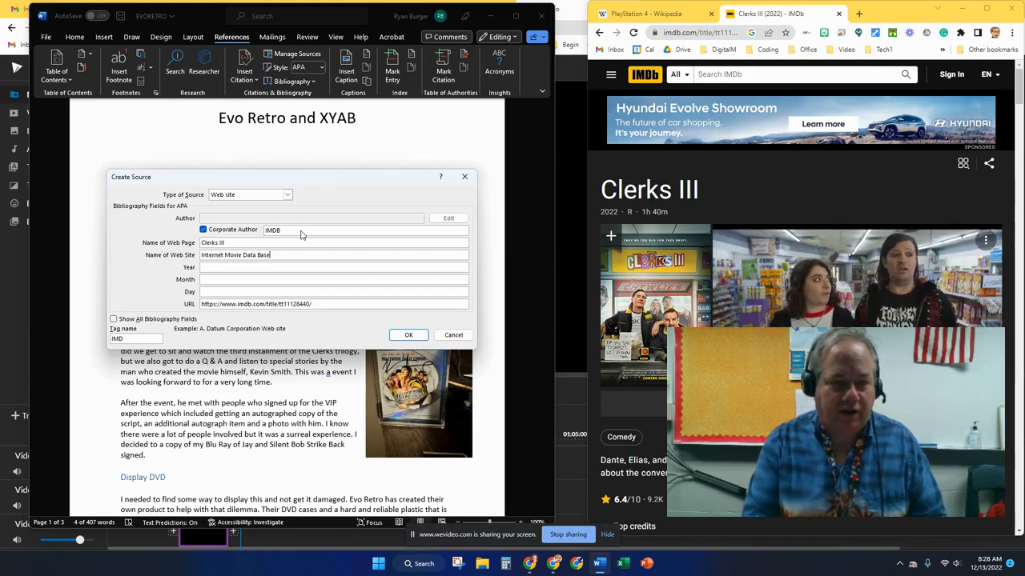
- Set the source's year to 2022 and insert the citation into the Introduction paragraph
key(Tab)
text(2022)
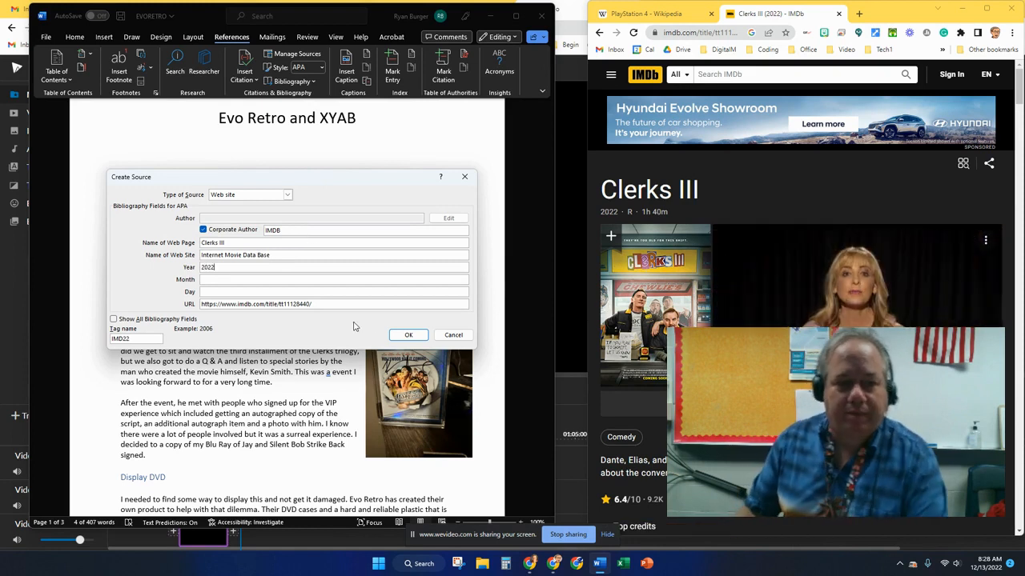
click(408, 335)
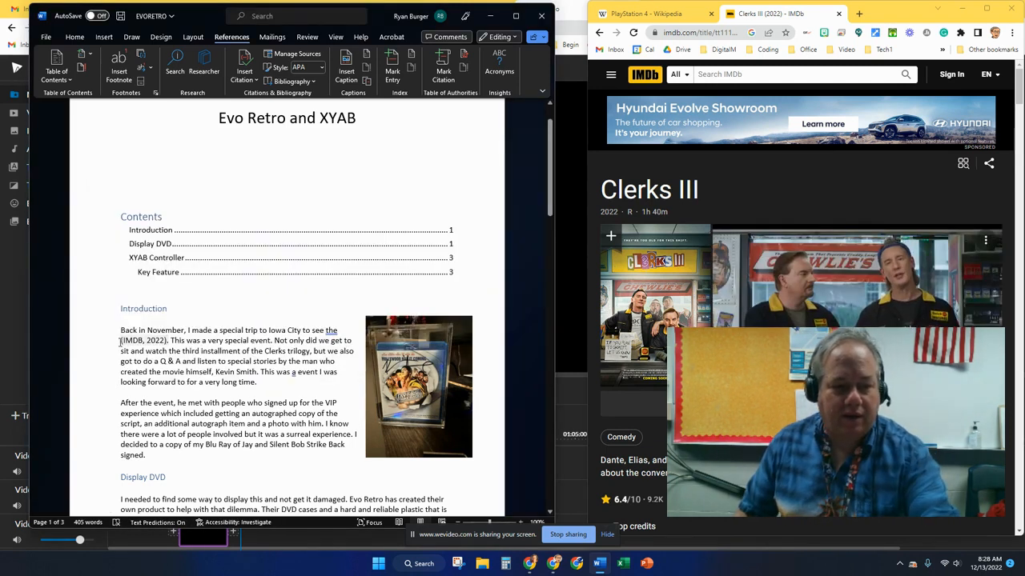
click(148, 341)
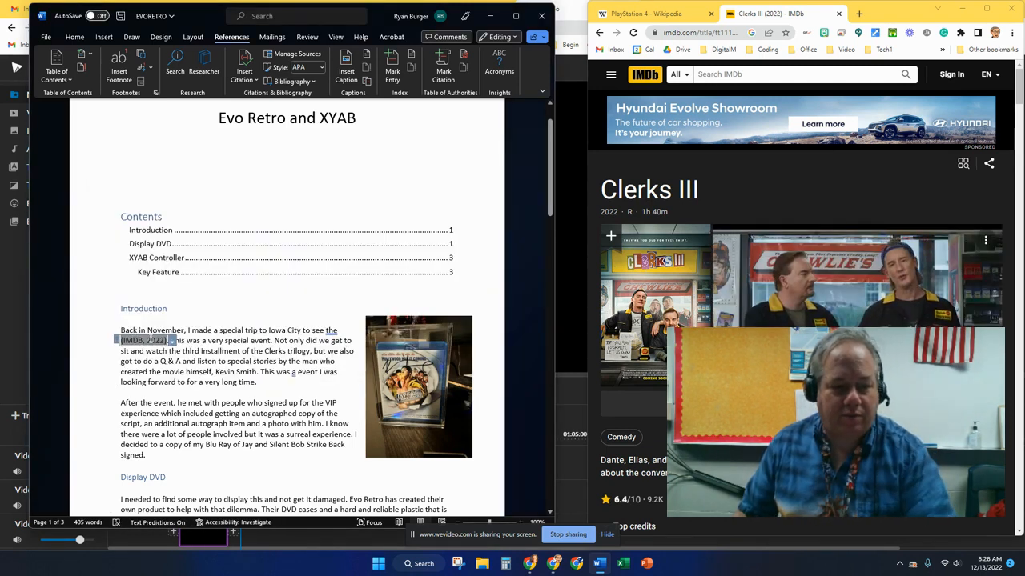
click(236, 383)
- Find the Key Feature section in the document and open Wikipedia's Cite This Page details for the PlayStation 4 article
scroll(240, 384, down, 10)
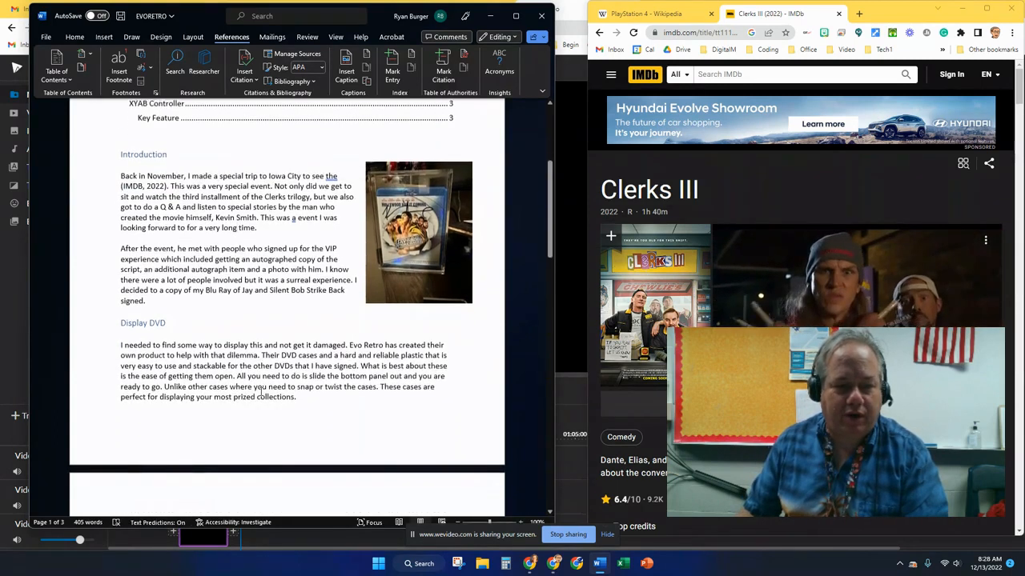
scroll(261, 394, down, 10)
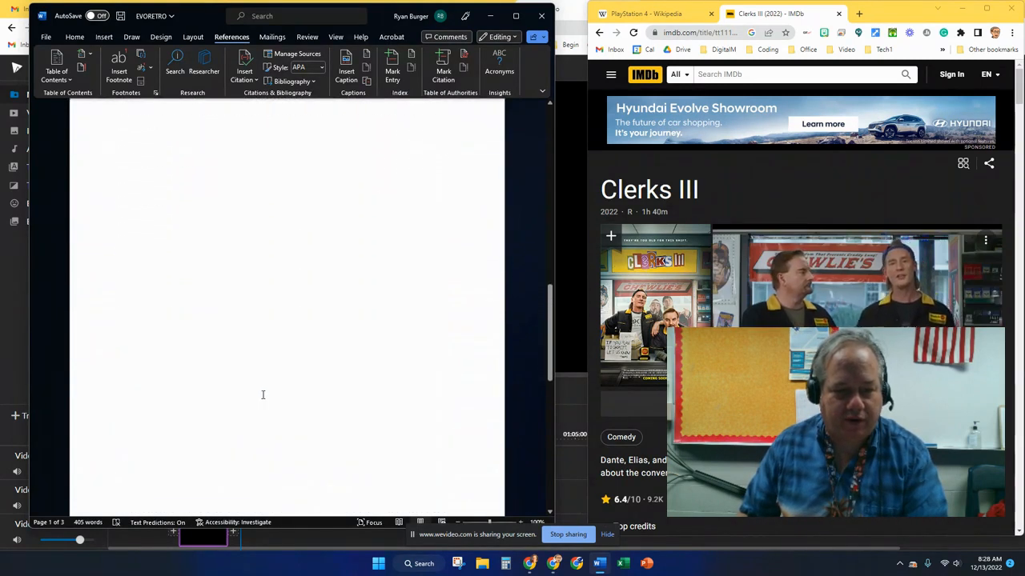
scroll(263, 394, down, 1)
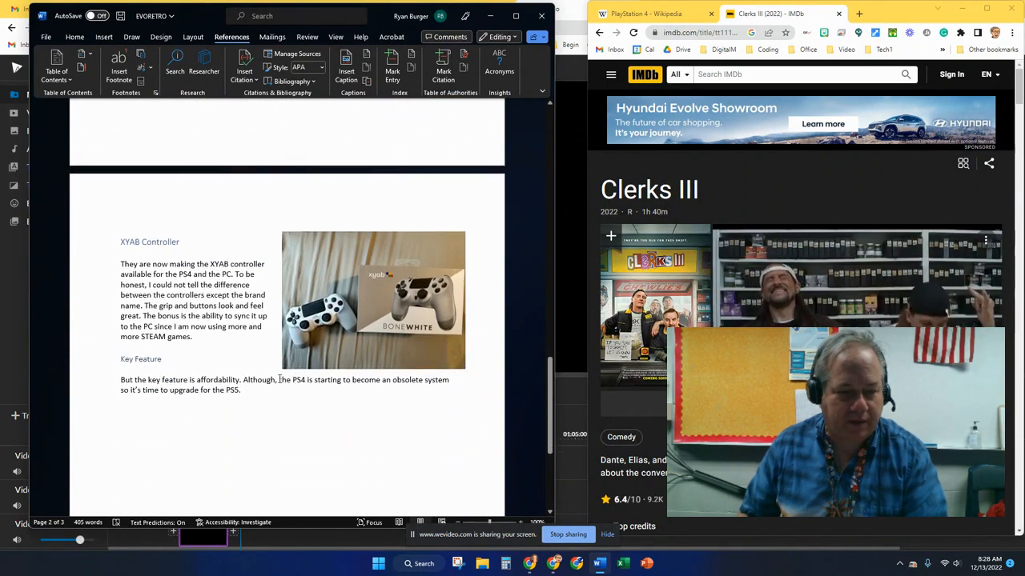
click(661, 15)
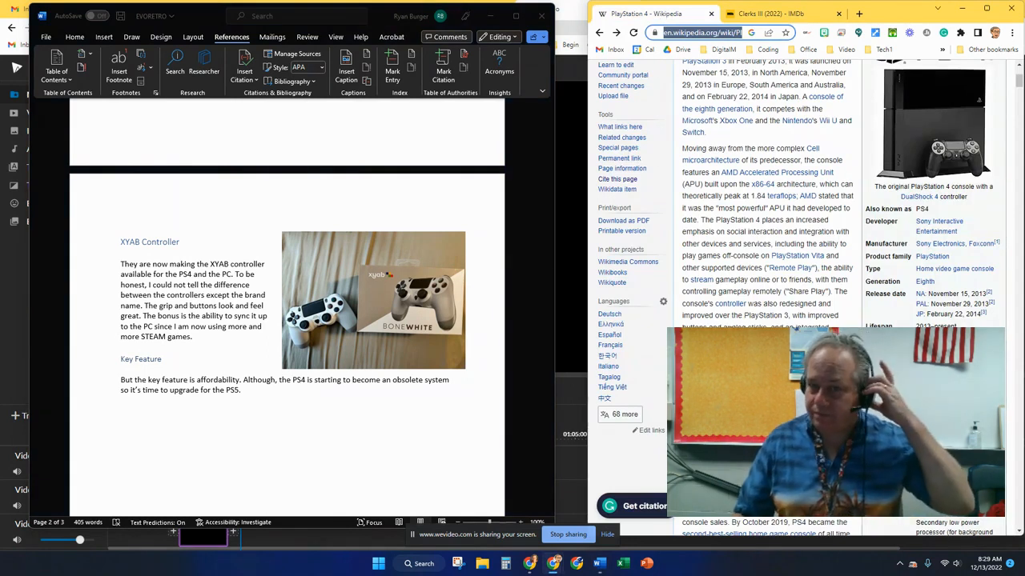
click(626, 181)
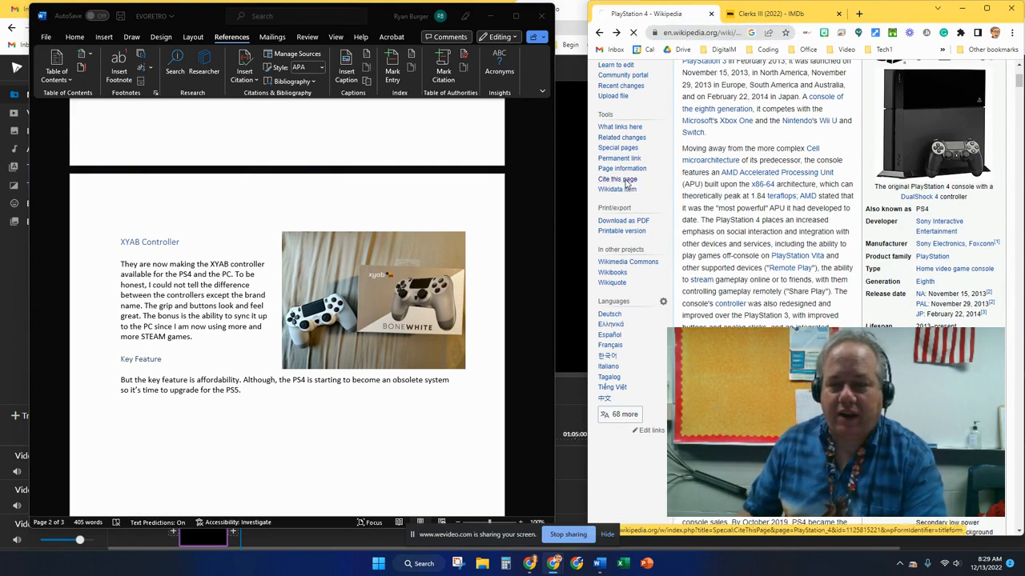
click(599, 32)
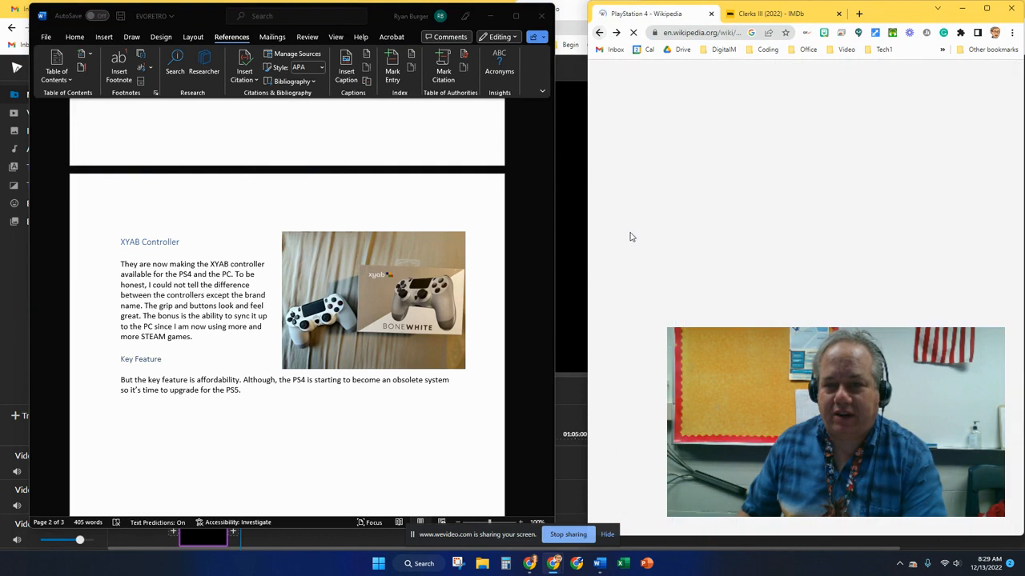
scroll(618, 183, down, 1)
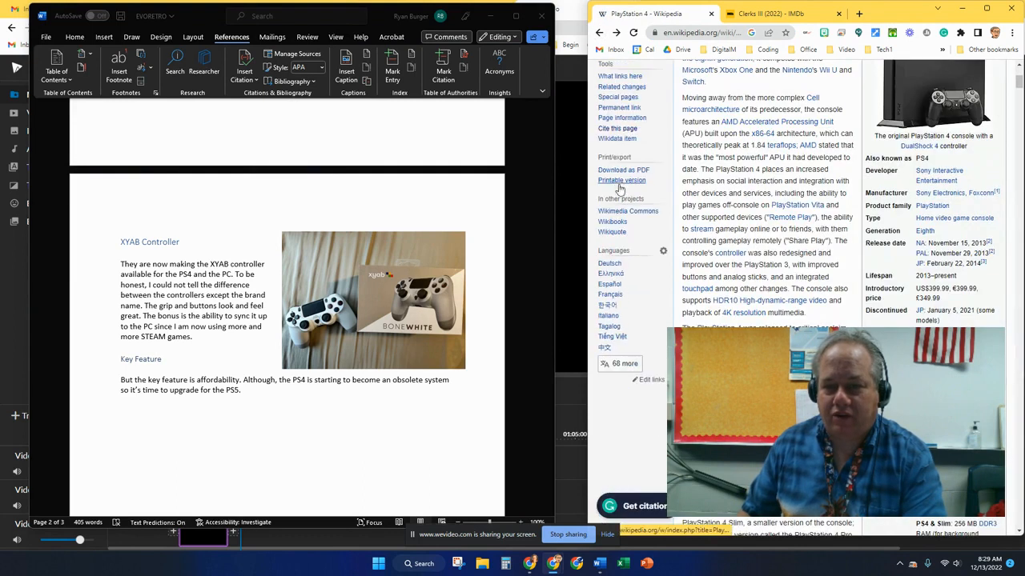
click(624, 130)
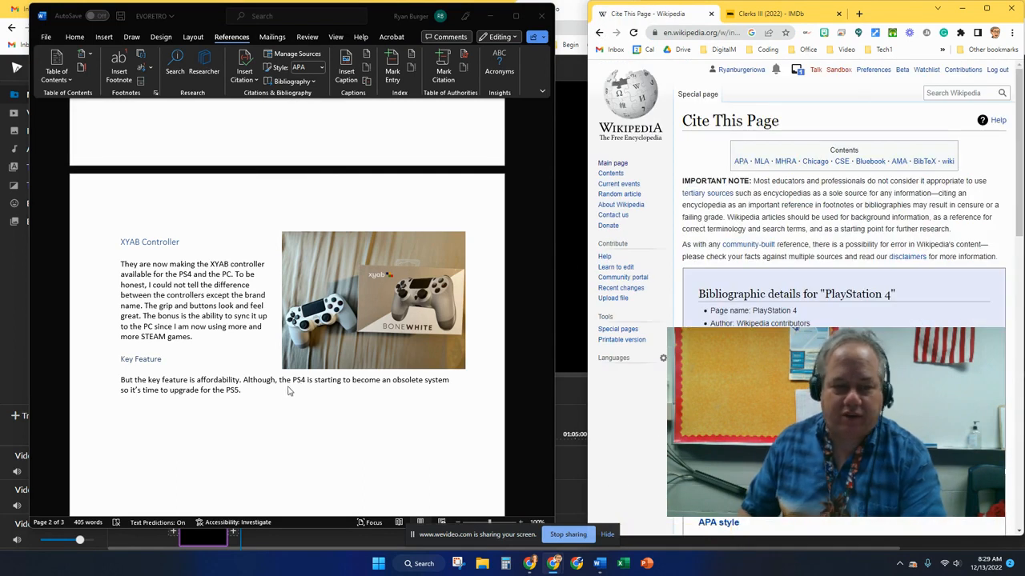
- Select "the PS4" in the Key Feature paragraph and start adding a new citation source for it
click(305, 386)
drag(305, 384, 278, 384)
click(278, 384)
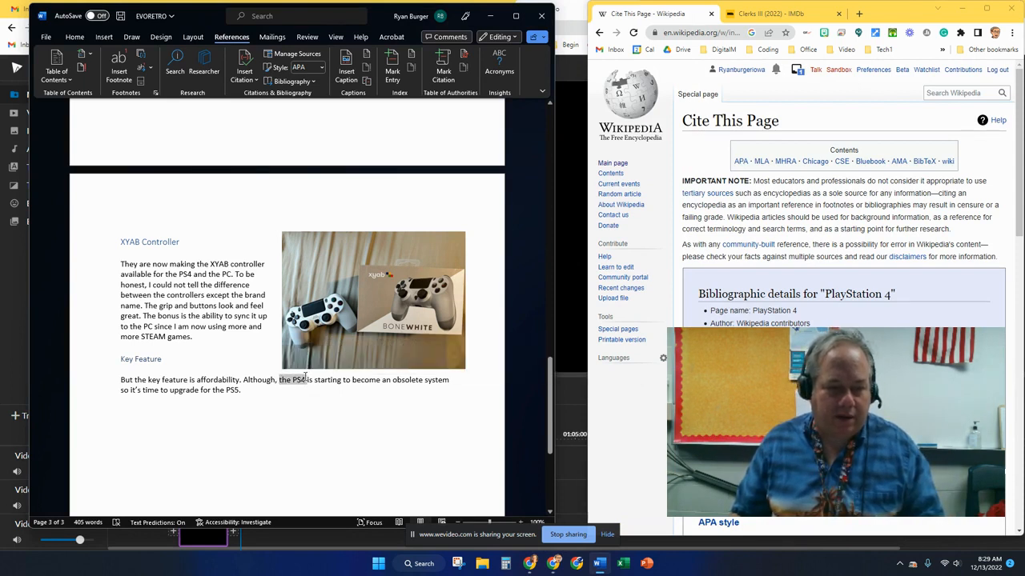
click(255, 80)
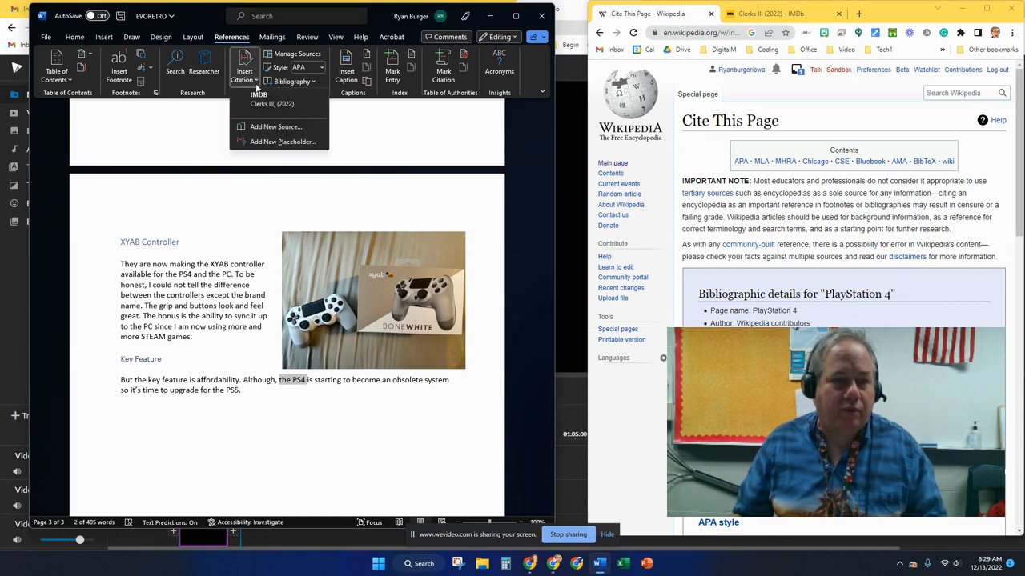
click(262, 126)
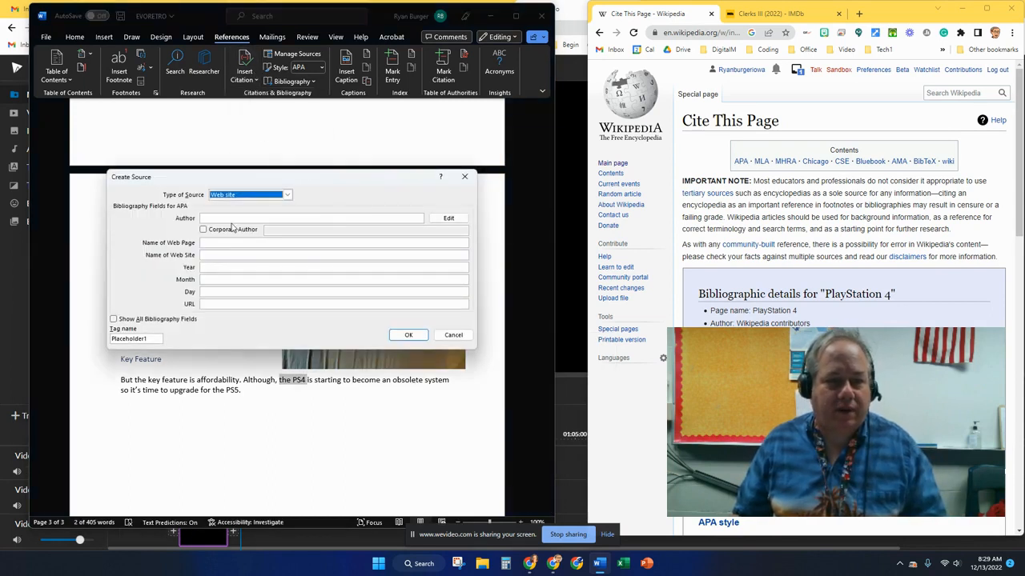
- Copy PlayStation 4 into the source's web page name and Wikipedia contributors into its corporate author from the Wikipedia citation details
click(808, 323)
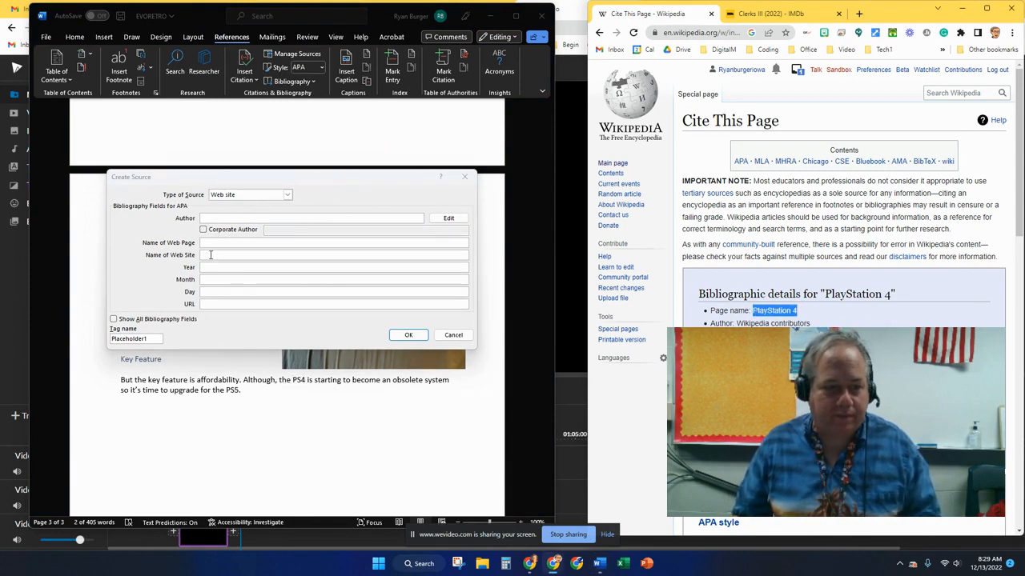
click(213, 243)
text(PlayStation 4)
click(794, 324)
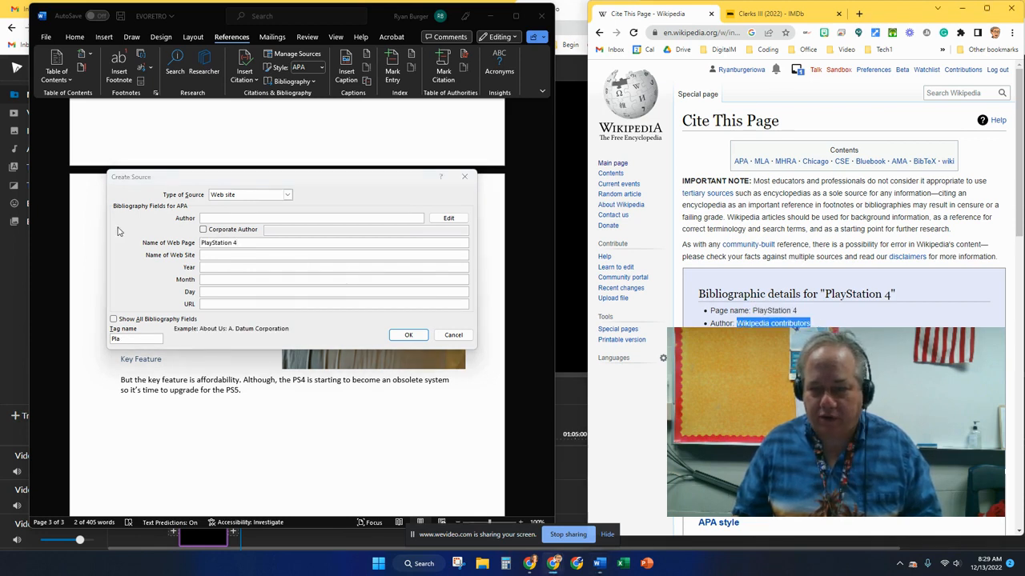
click(216, 218)
click(204, 230)
click(272, 230)
text(Wikipedia contributors)
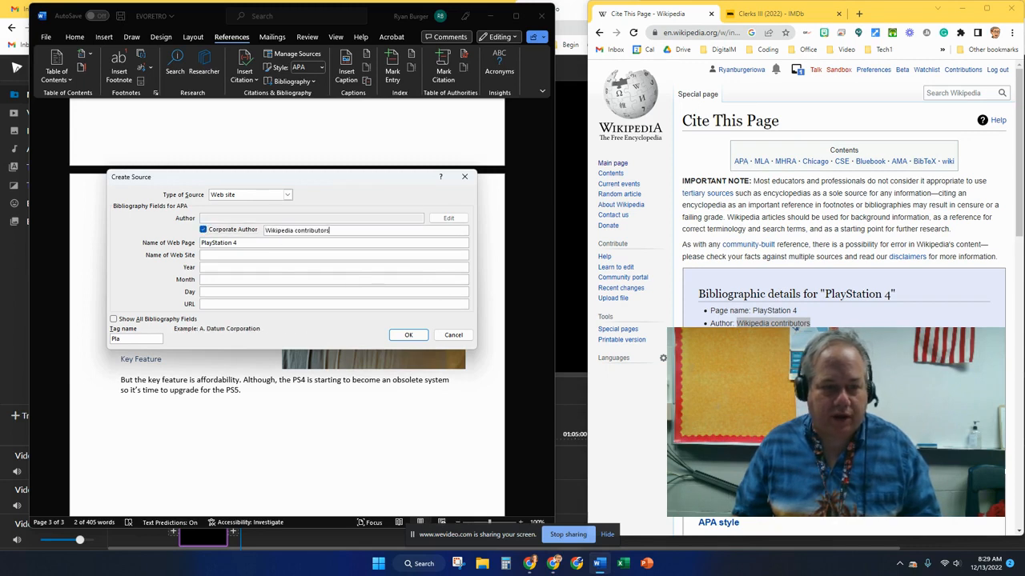
- Set the source's web site name to "Wikipedia, The Free Encyclopedia." and its date to year 2022, month December, day 6th
click(761, 336)
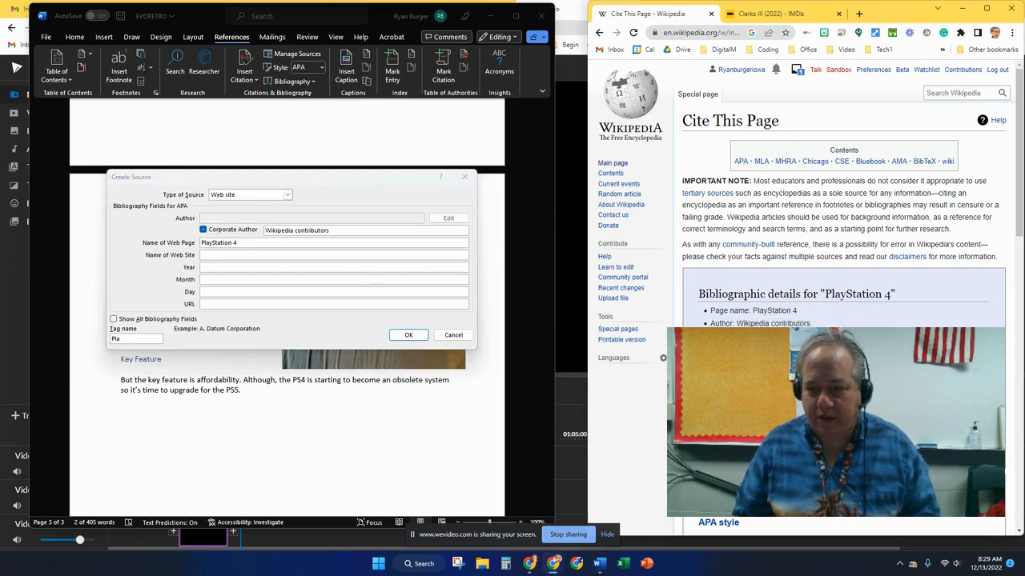
click(209, 253)
text(Wikipedia, The Free Encyclopedia.)
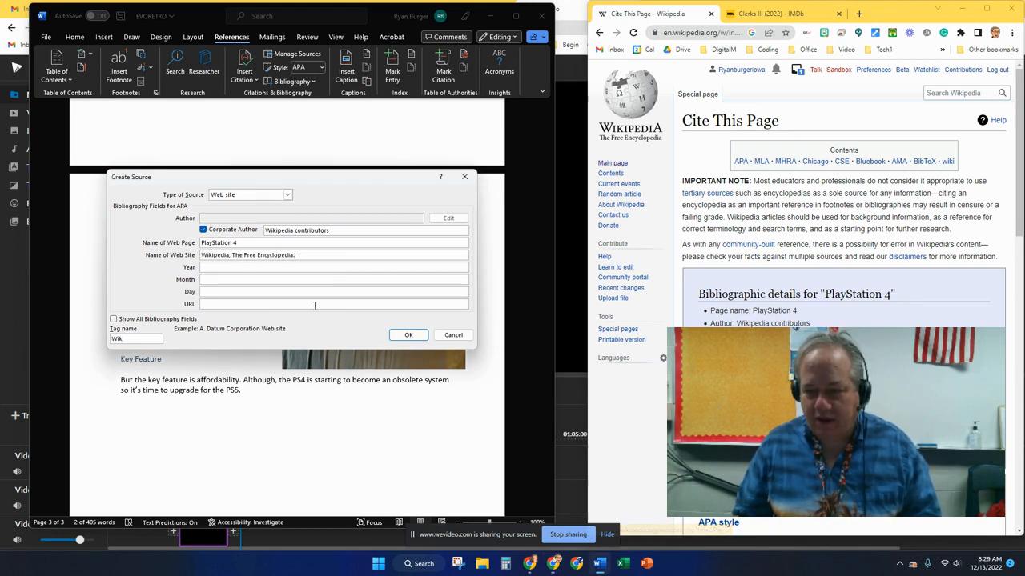
click(220, 267)
text(2022)
key(Tab)
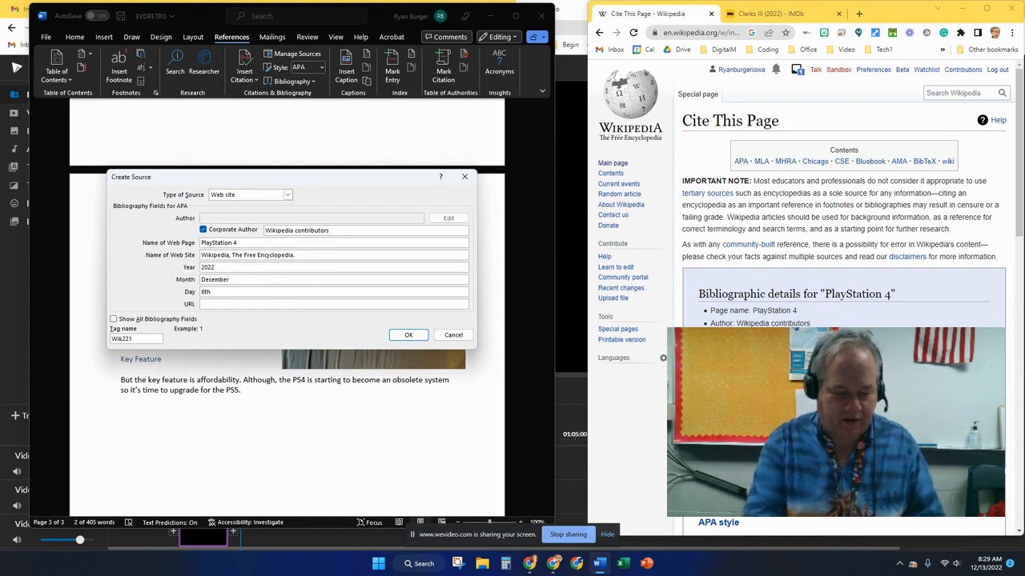
- Copy the address of Wikipedia's PlayStation 4 citation page into the source's URL
click(720, 34)
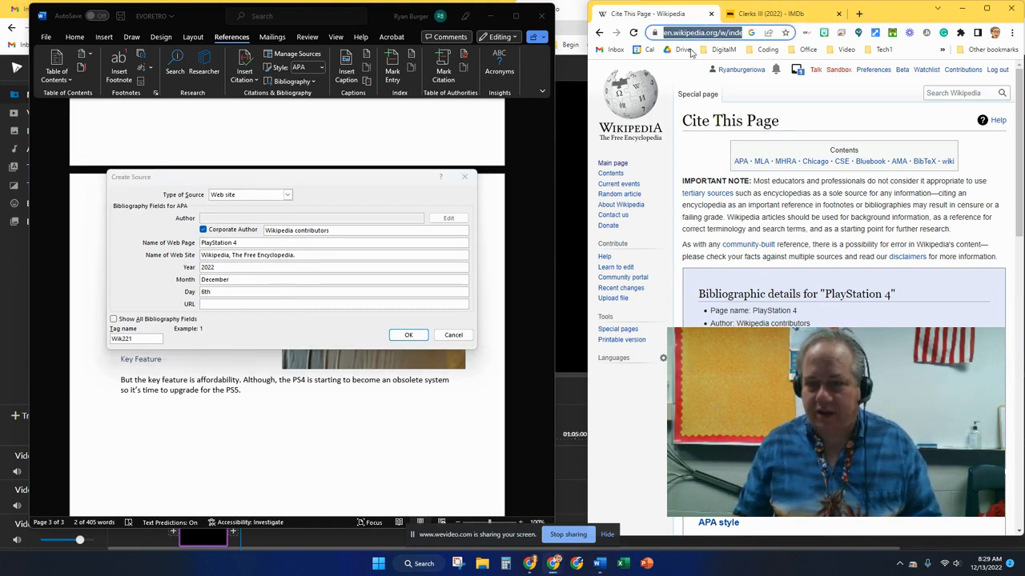
click(216, 303)
key(ctrl+v)
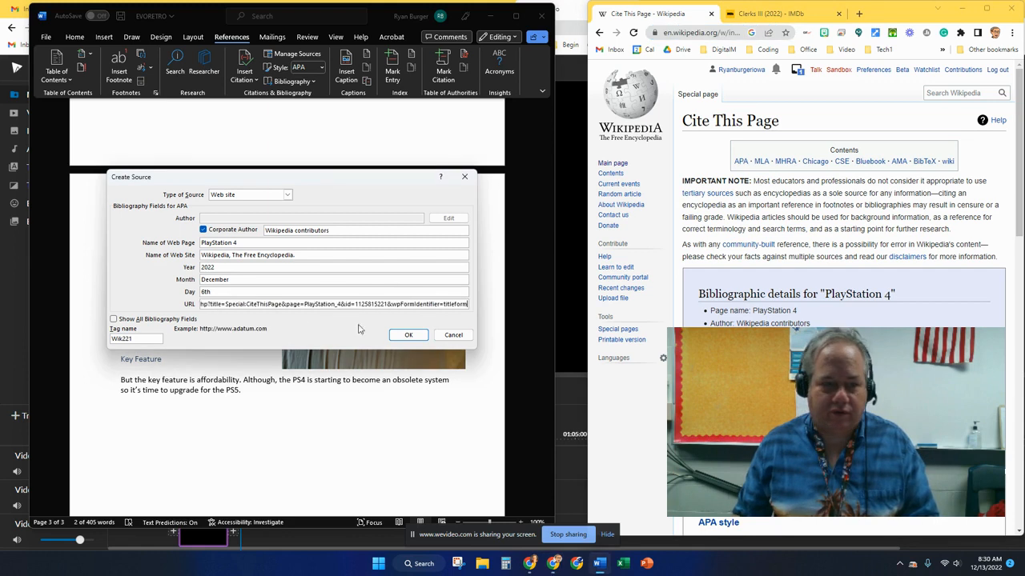
- Save the PlayStation 4 web site source and insert its citation in place of the selected text
click(408, 335)
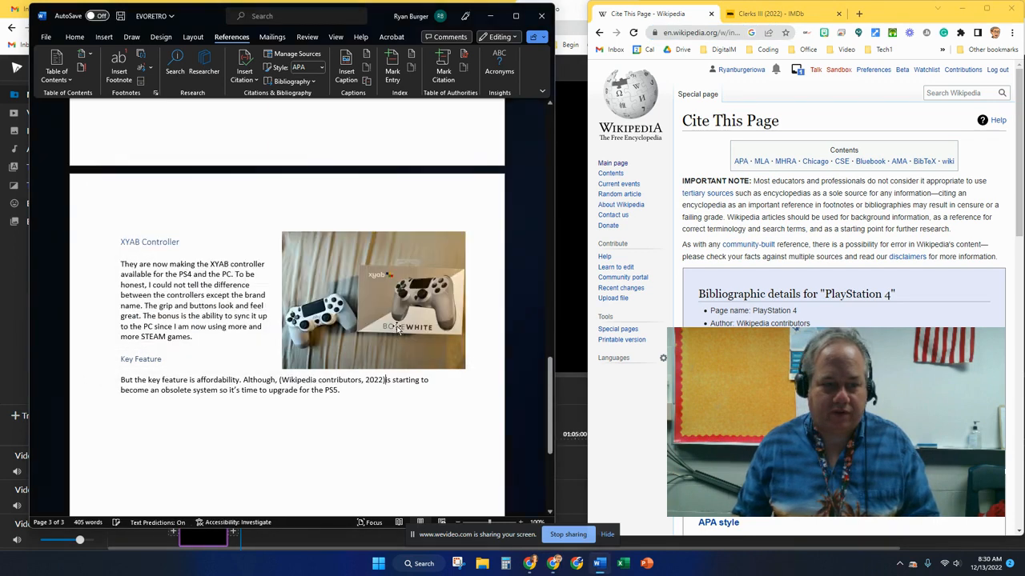
- Delete the unused "PlayStation 4 - Wikipedia" and XYAB "WRAITH Wired Controller" sources from the master source list
click(276, 54)
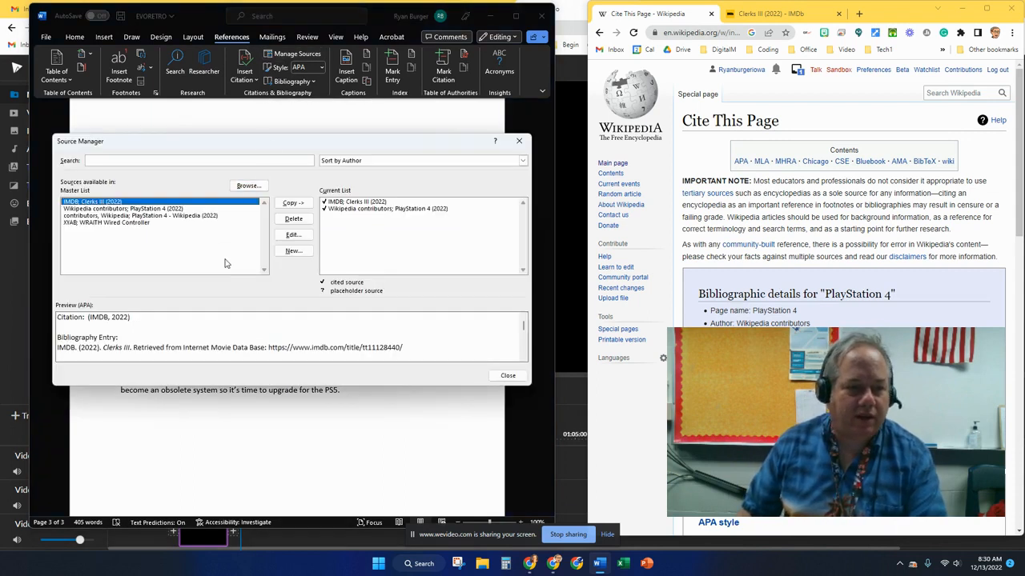
click(175, 216)
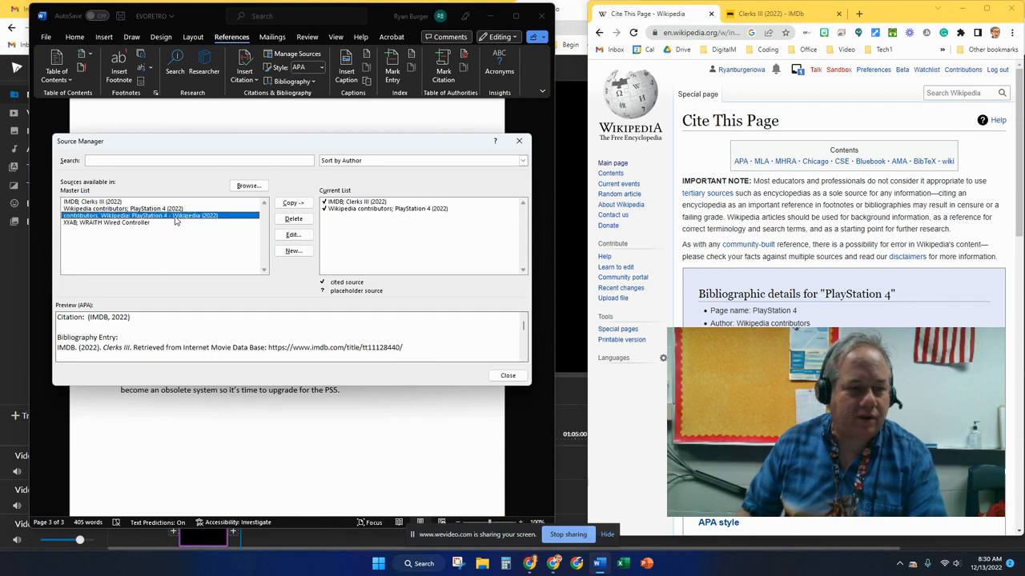
click(294, 219)
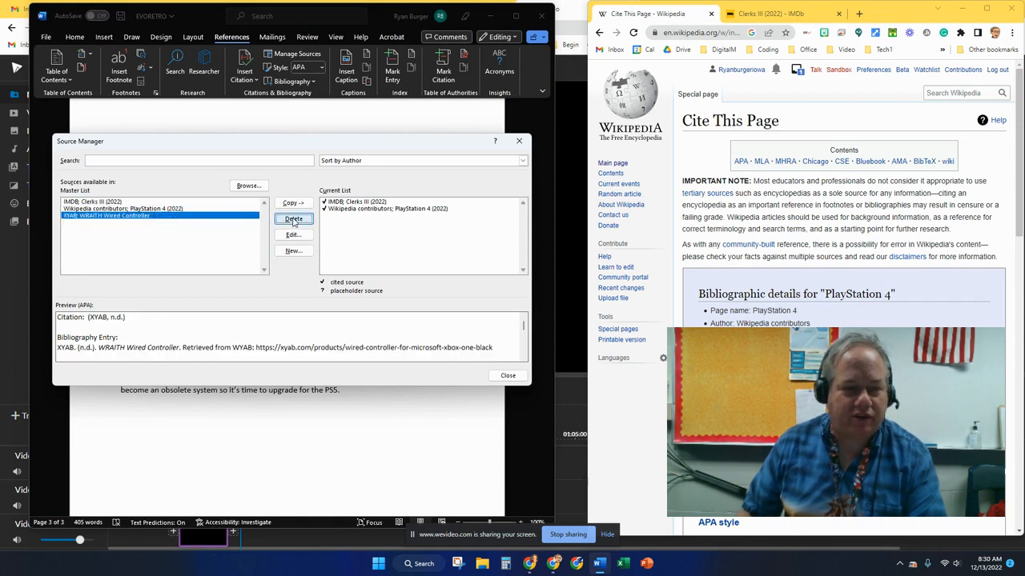
click(294, 221)
click(165, 203)
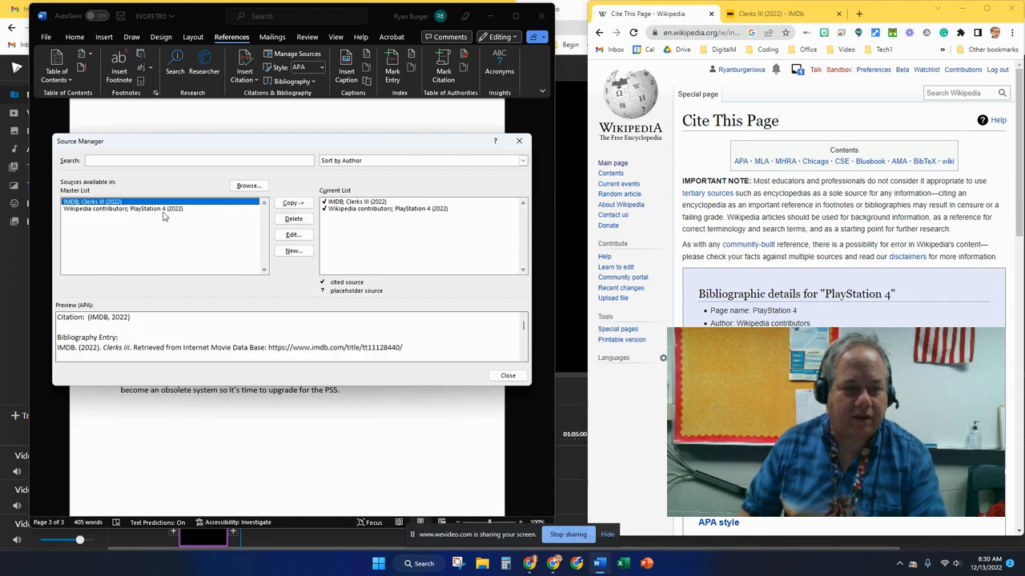
click(166, 210)
click(167, 203)
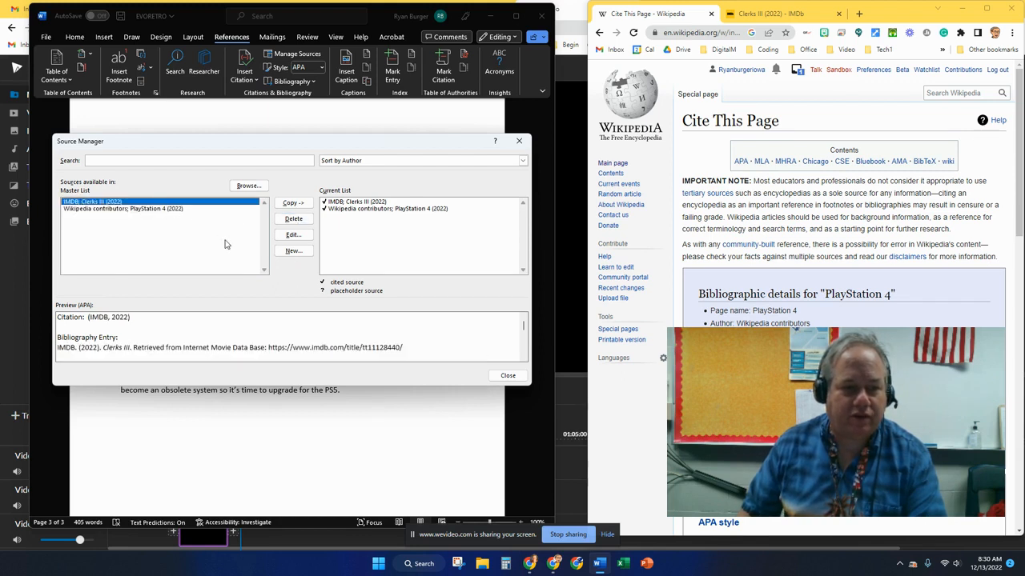
click(507, 377)
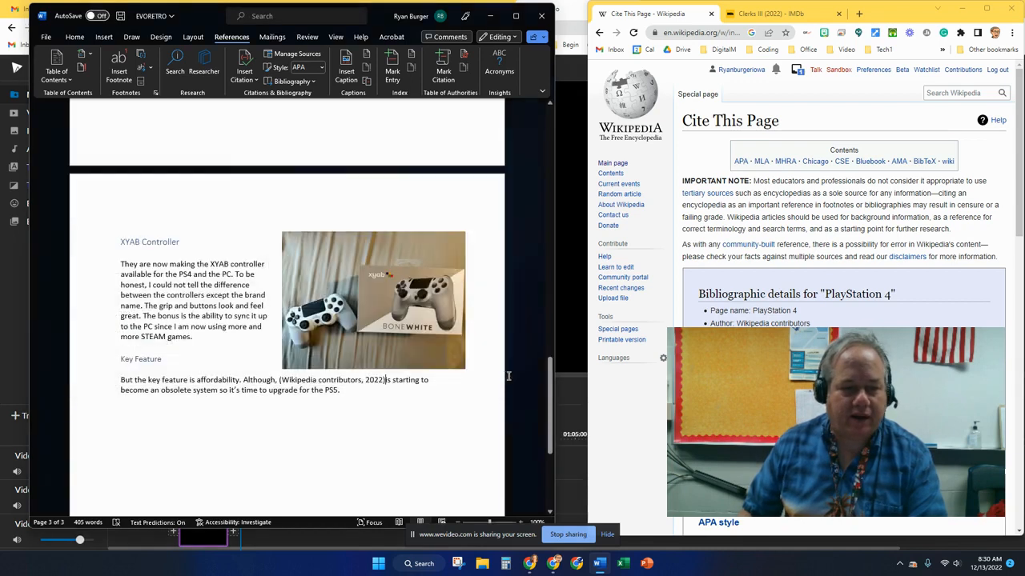
- Insert a built-in Bibliography with its heading on a new line below the Key Feature paragraph
click(359, 394)
key(Return)
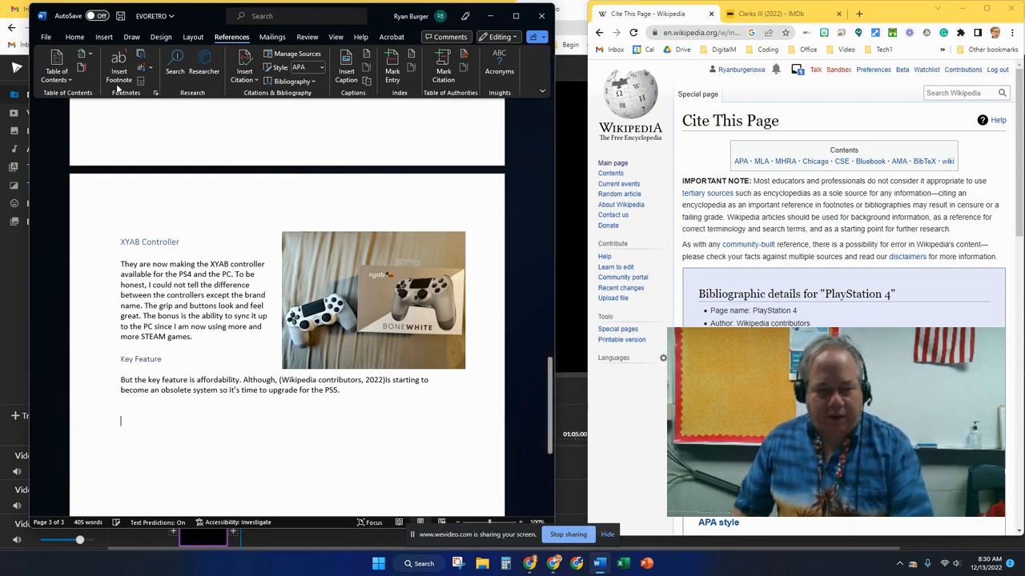
click(304, 81)
click(309, 138)
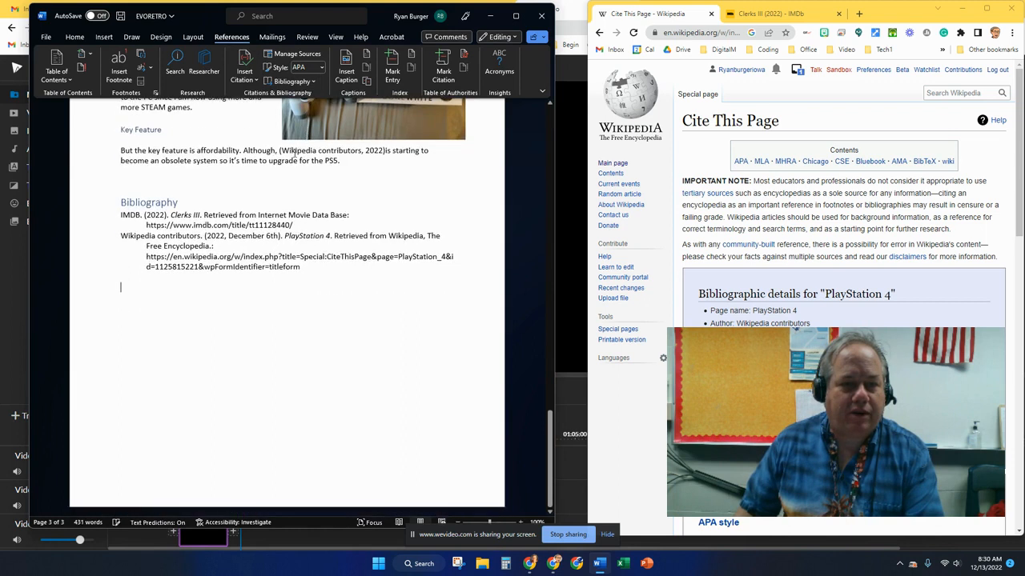
- Update the entire table of contents on the first page to include the Bibliography heading
scroll(248, 240, up, 1)
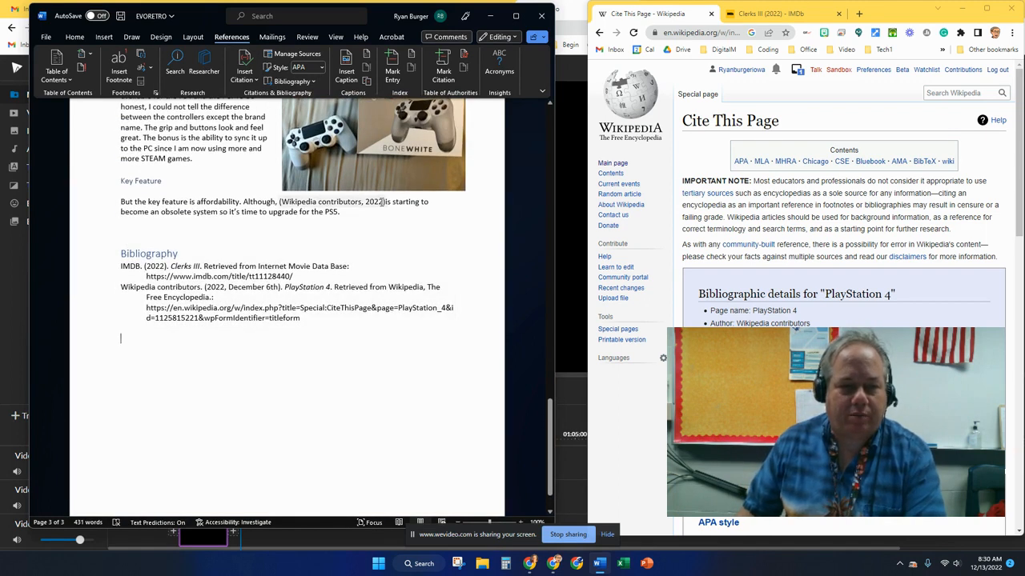
scroll(189, 297, up, 6)
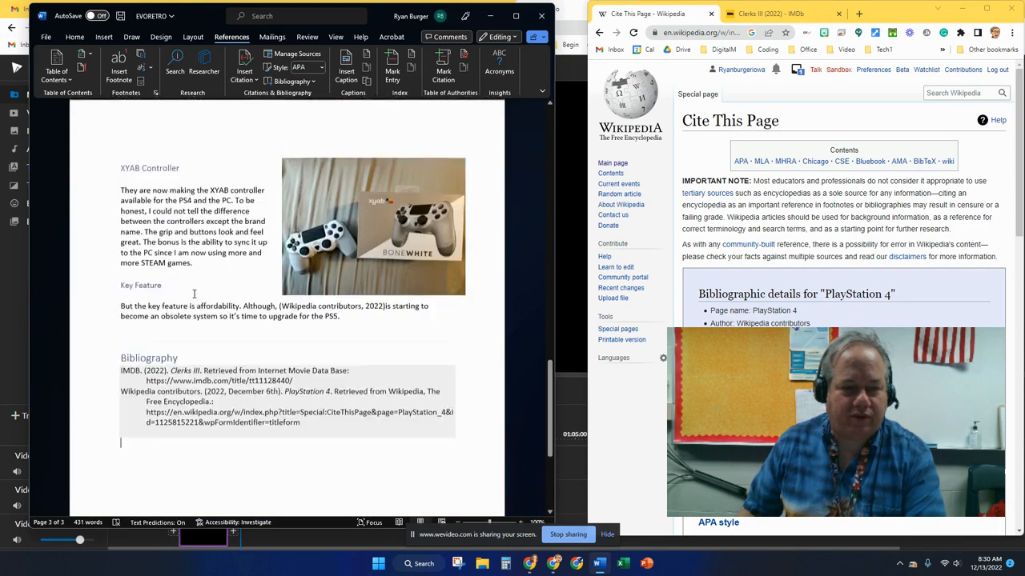
scroll(193, 294, up, 10)
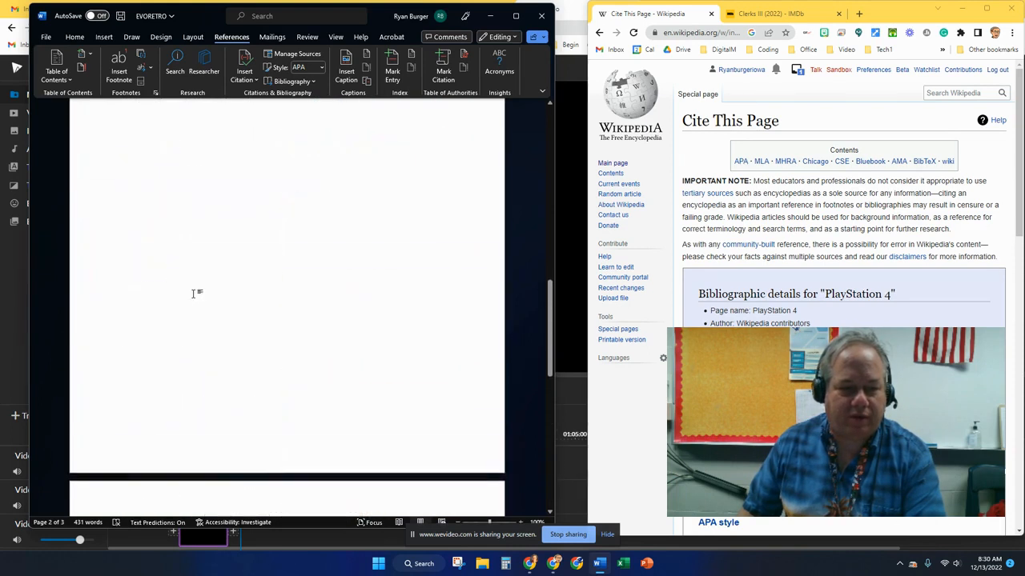
scroll(193, 294, up, 3)
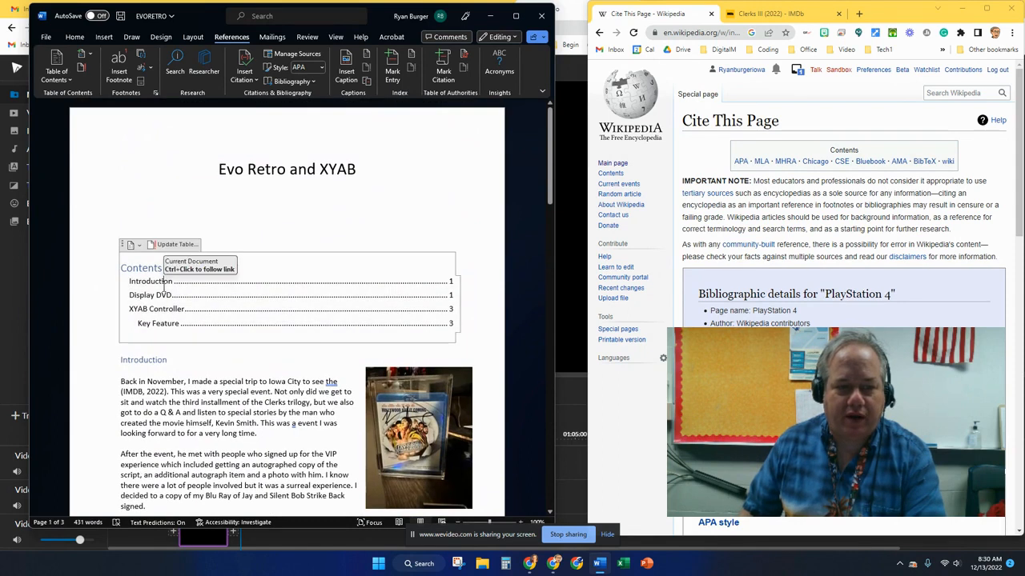
click(174, 245)
click(549, 256)
click(599, 273)
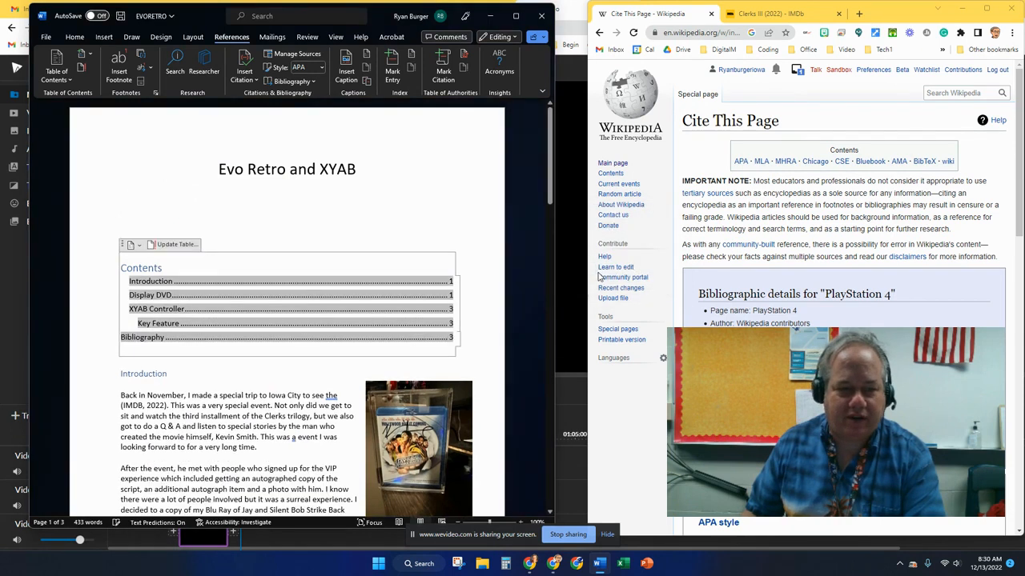
click(264, 429)
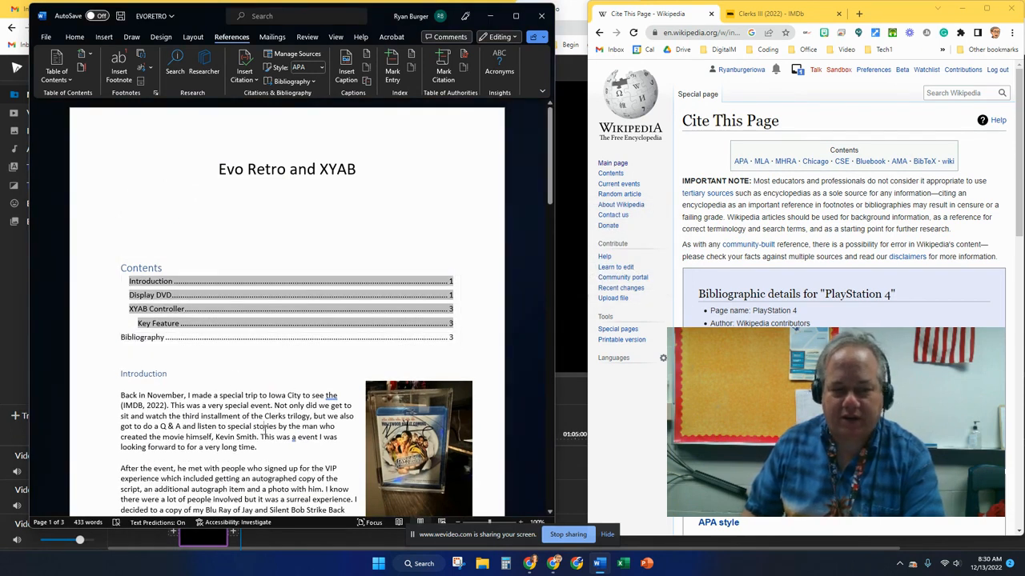
scroll(264, 430, down, 6)
scroll(265, 430, down, 15)
scroll(265, 431, down, 10)
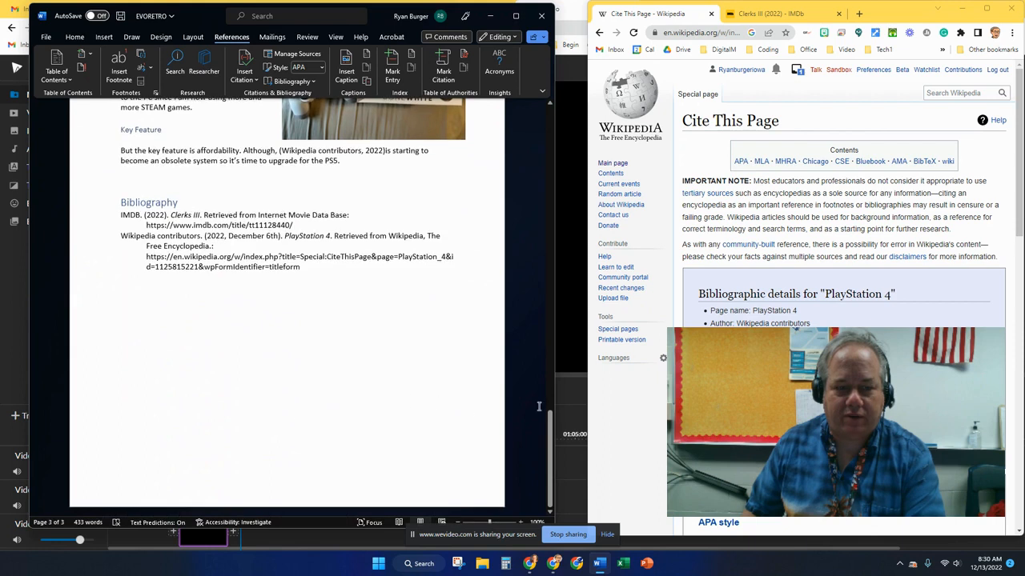
click(562, 412)
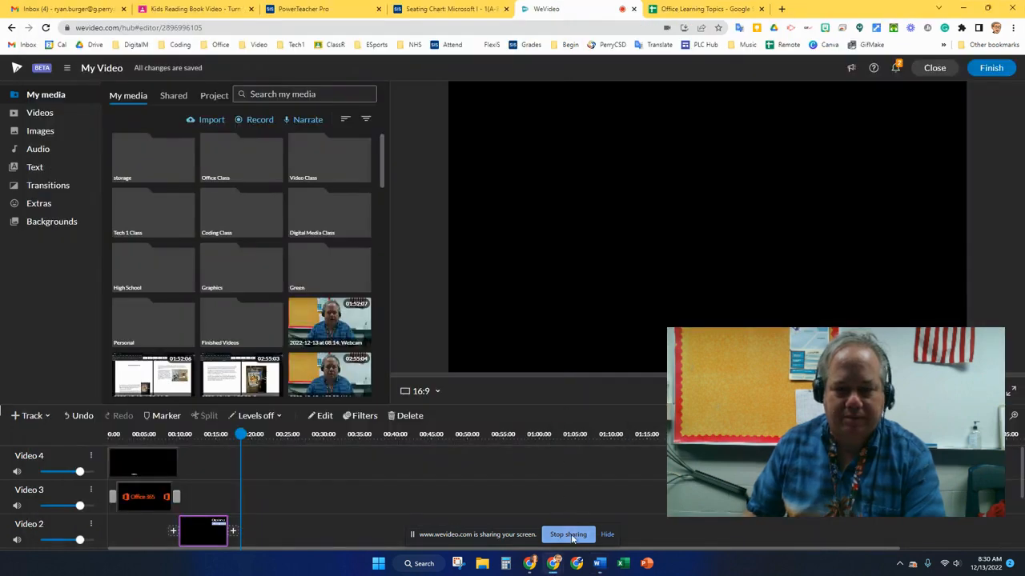